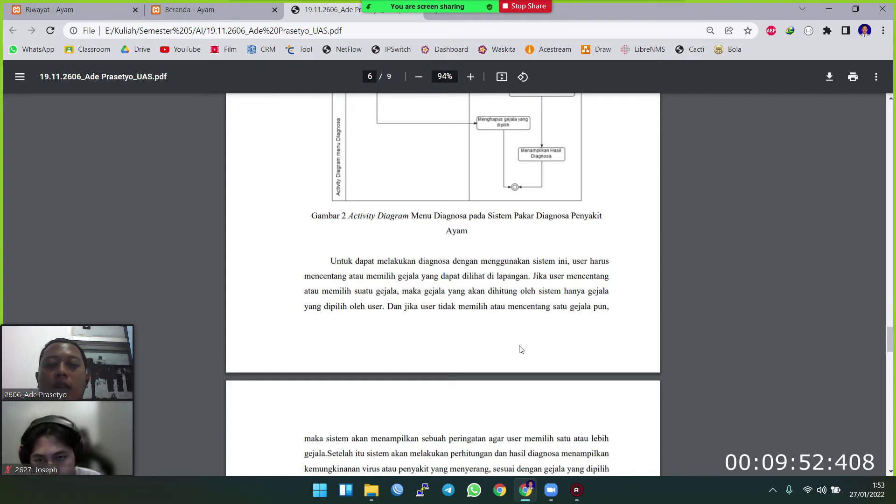
- Read the PDF report down to page 7, then bring the 'Beranda - Ayam' tab forward
scroll(516, 343, down, 1)
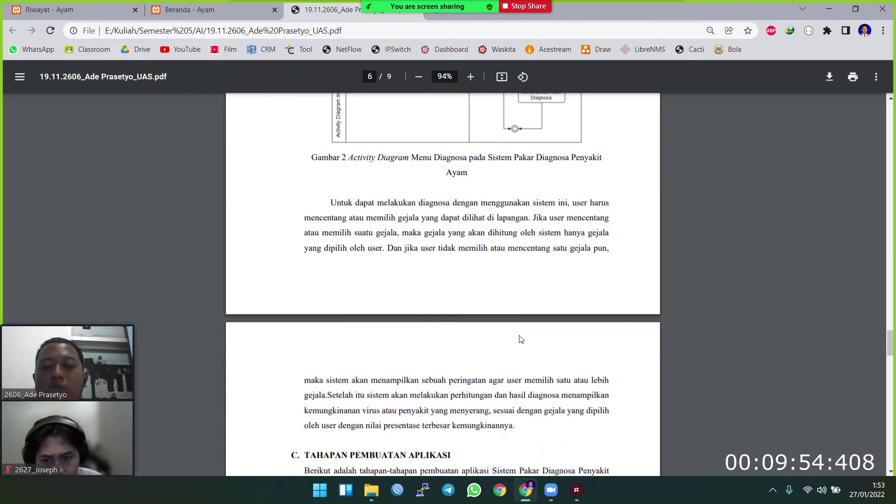
scroll(507, 322, down, 1)
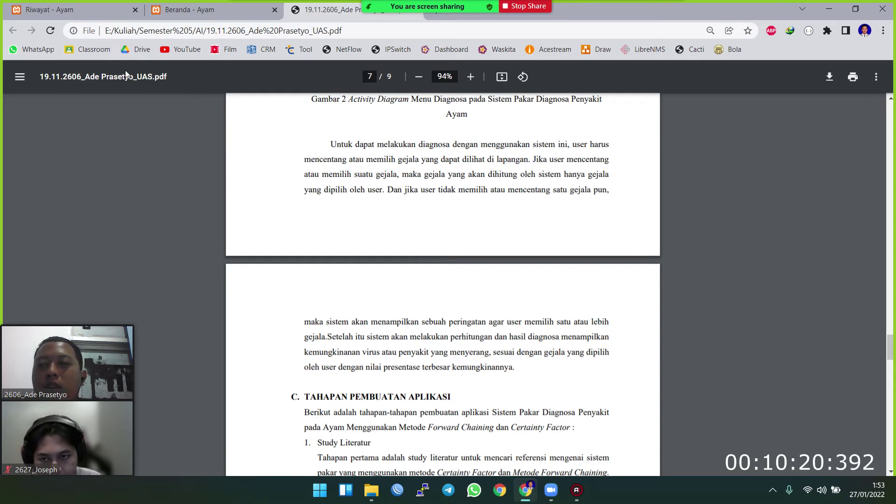
click(189, 10)
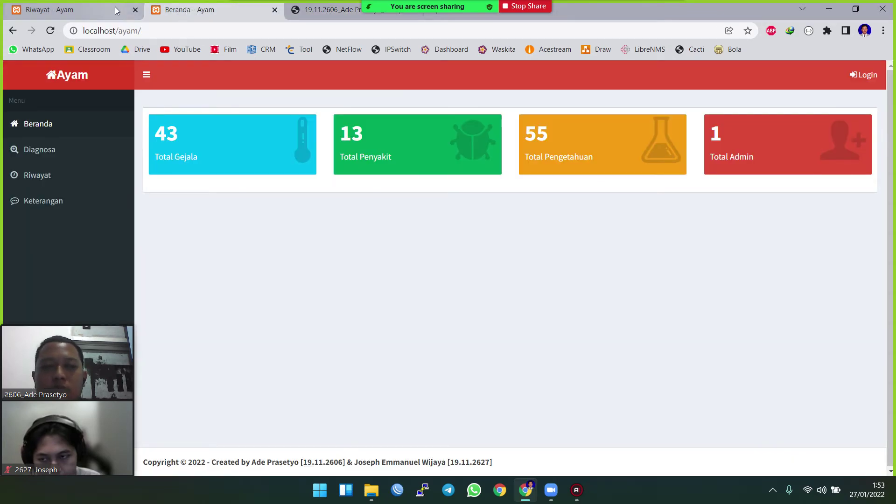
- Log in to Ayam with the administrator's username and password
click(877, 79)
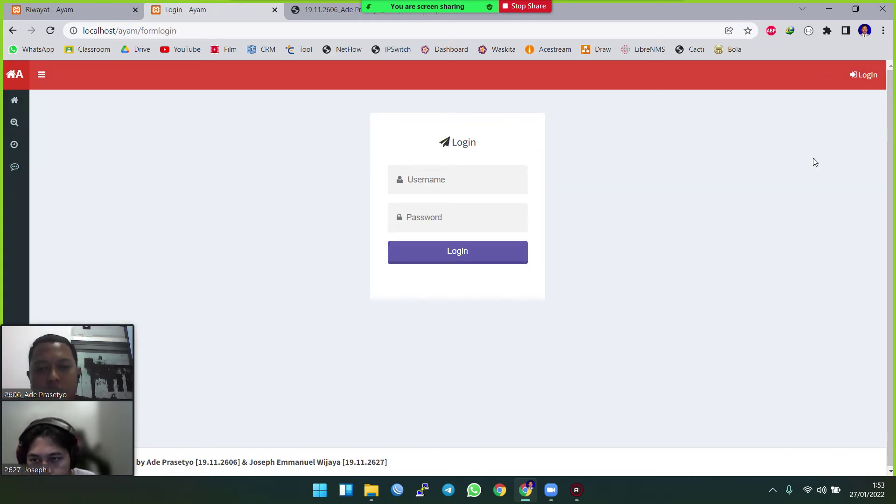
text(admin)
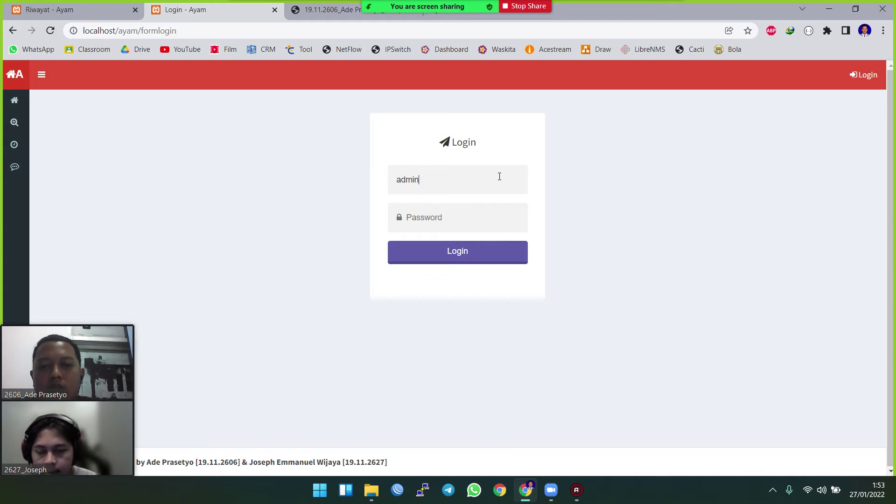
text(•••)
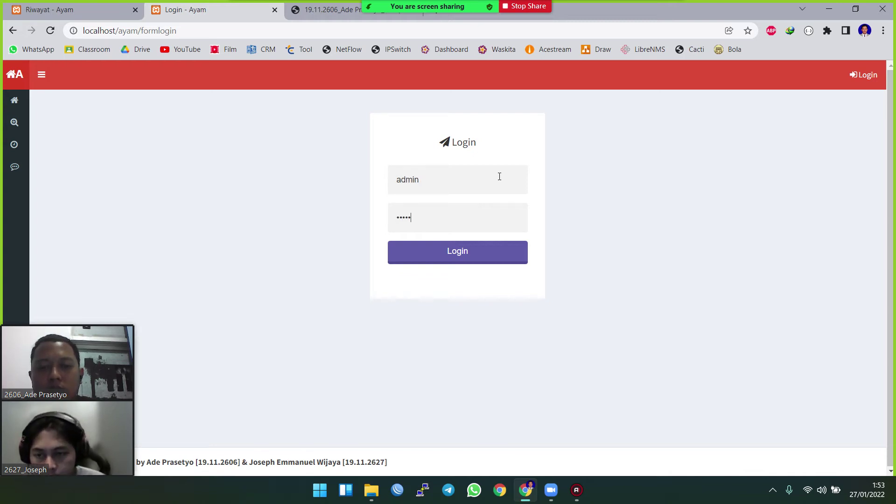
click(477, 253)
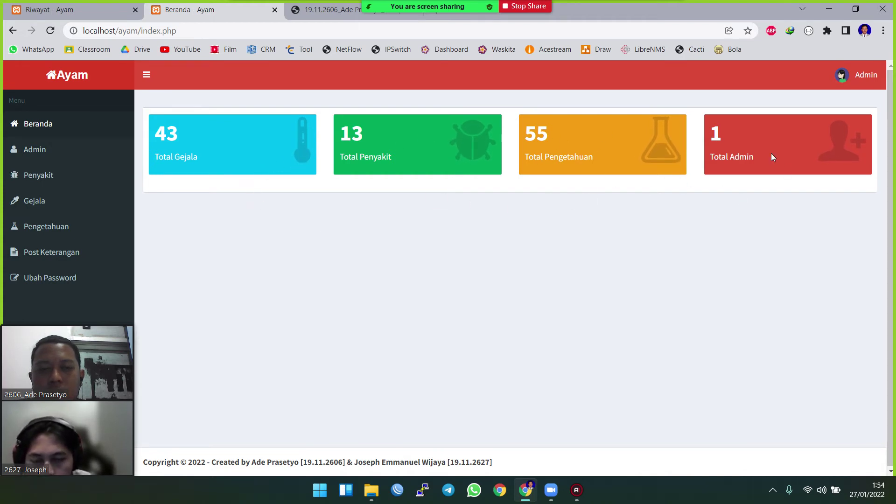
- Open the Admin list and view the administrator's edit form without changing anything
click(58, 155)
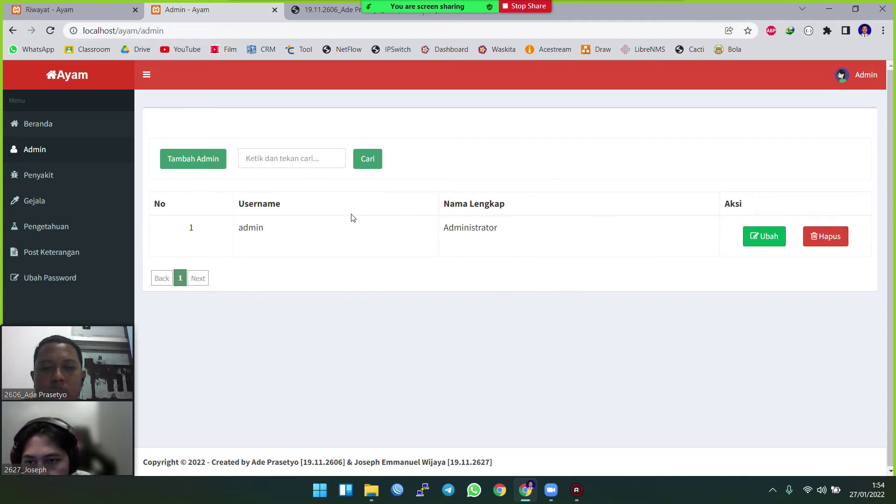
click(775, 244)
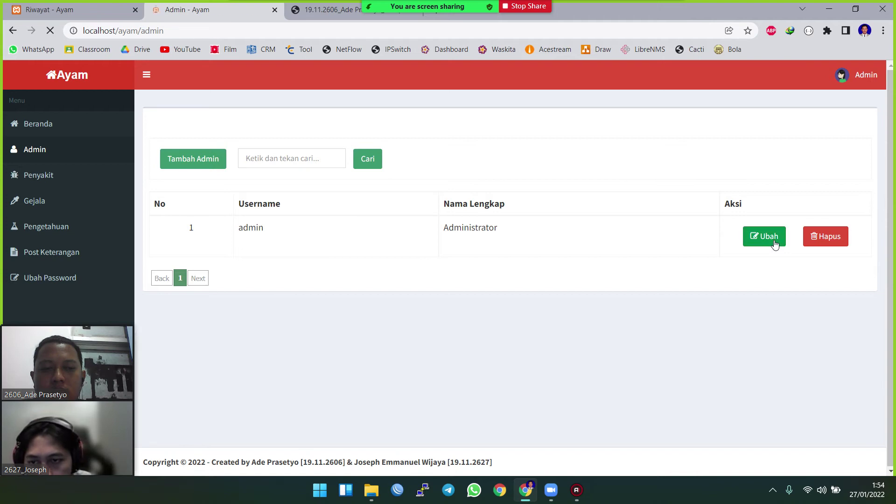
click(432, 220)
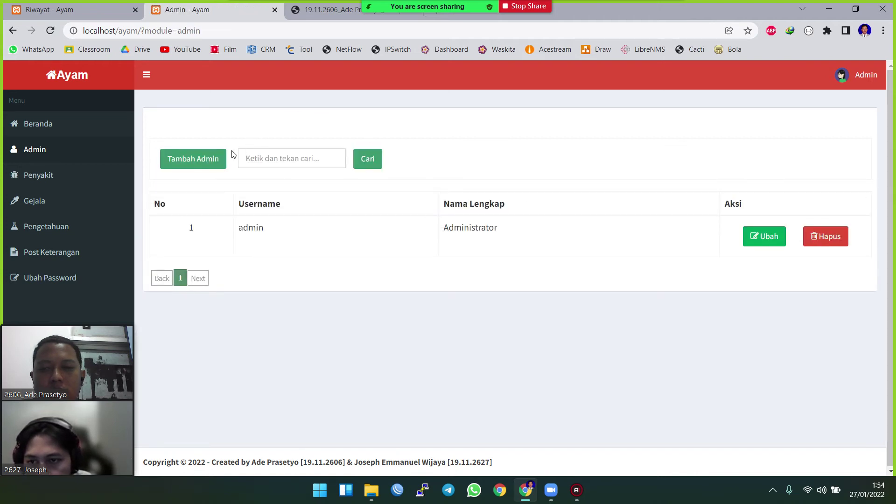
- Add a test admin with full name and username 'user' and a password
click(216, 157)
click(448, 153)
text(user)
key(Tab)
text(user)
key(Tab)
text(user)
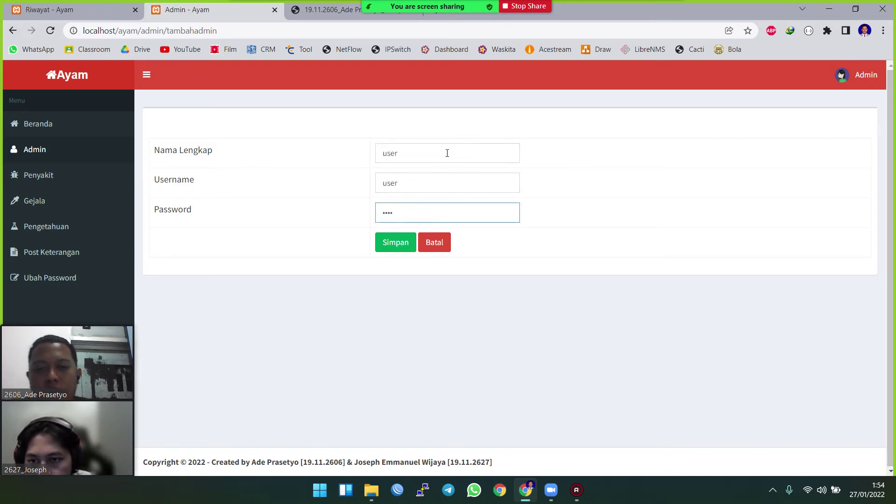
click(397, 246)
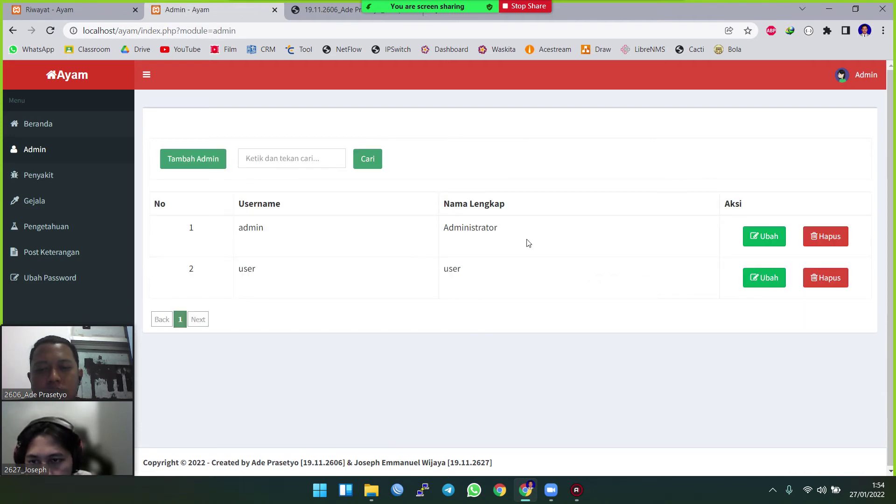
- Delete the 'user' test account, then go to the Penyakit page
click(822, 283)
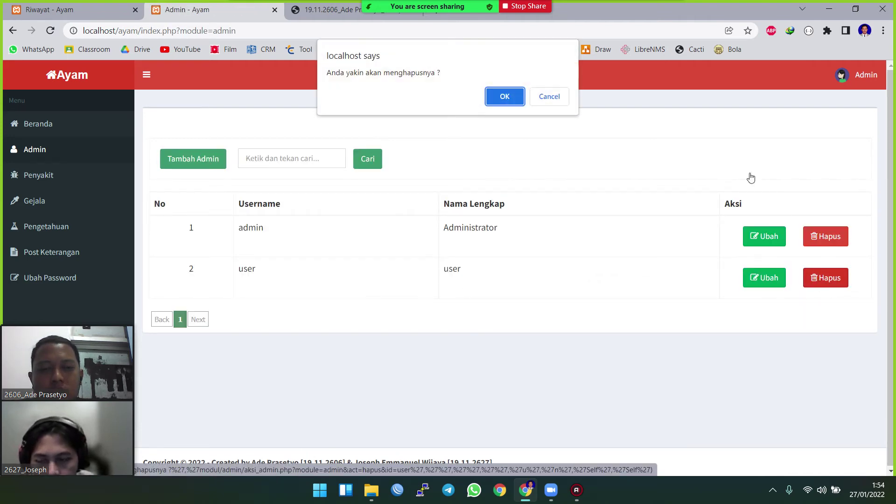
click(505, 101)
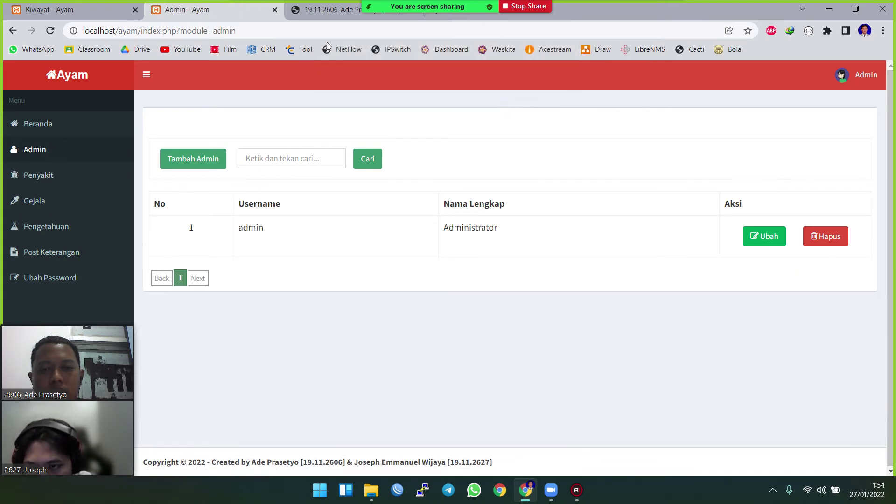
click(61, 180)
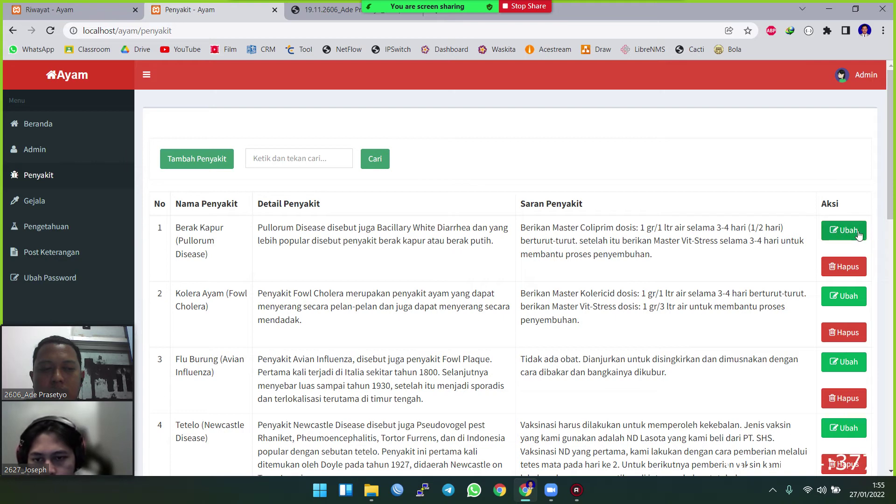
- Inspect the Berak Kapur edit form, cancel it, and open the Gejala list
click(843, 230)
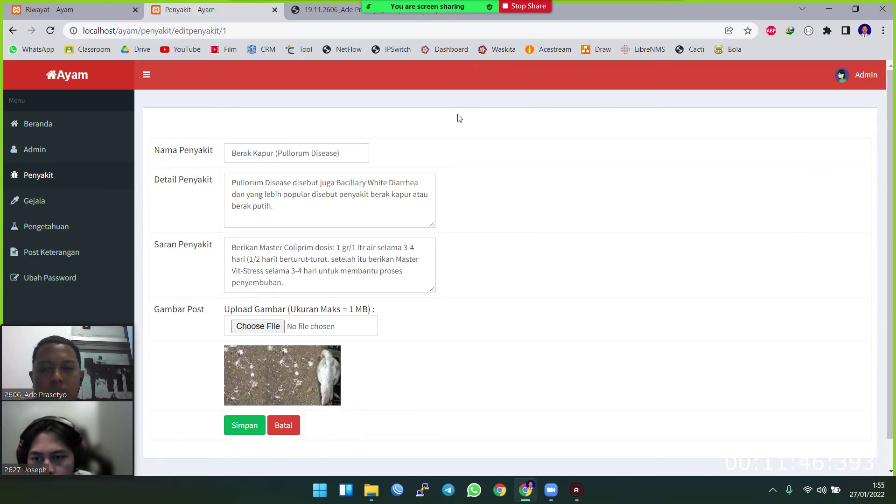
scroll(411, 210, down, 1)
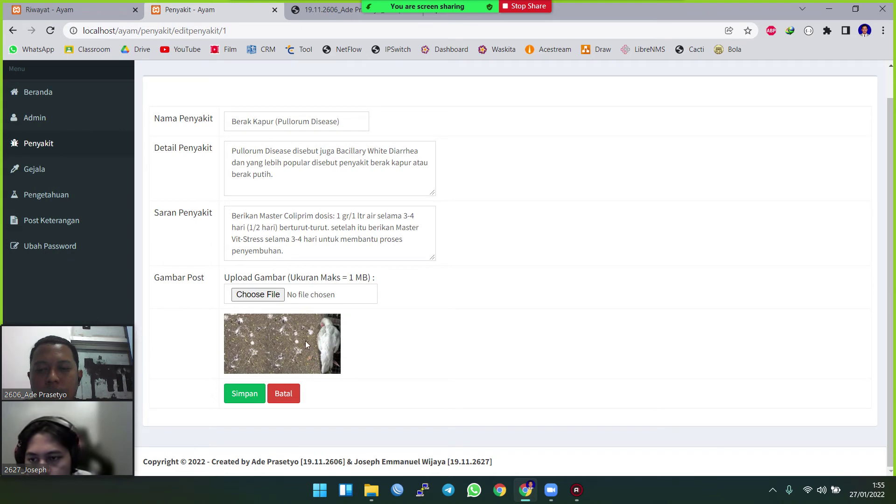
click(280, 399)
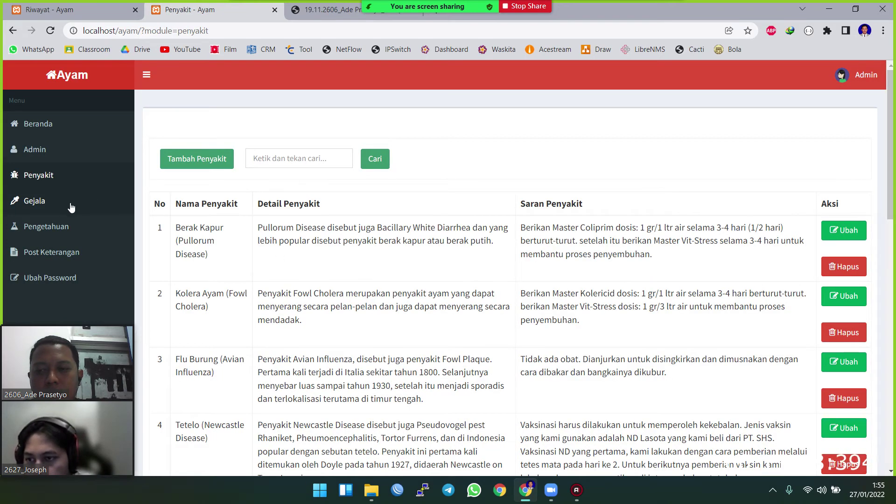
click(70, 206)
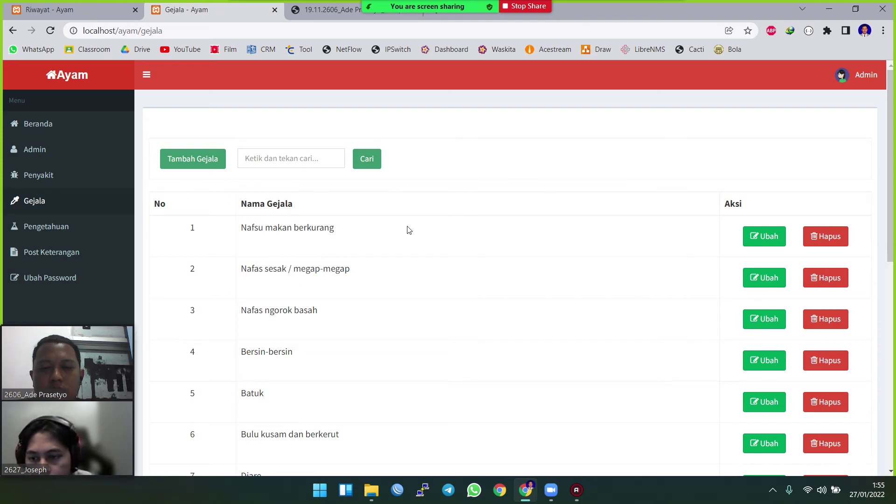
- Show the Pengetahuan table pairing diseases with symptoms and MB/MD values
click(74, 228)
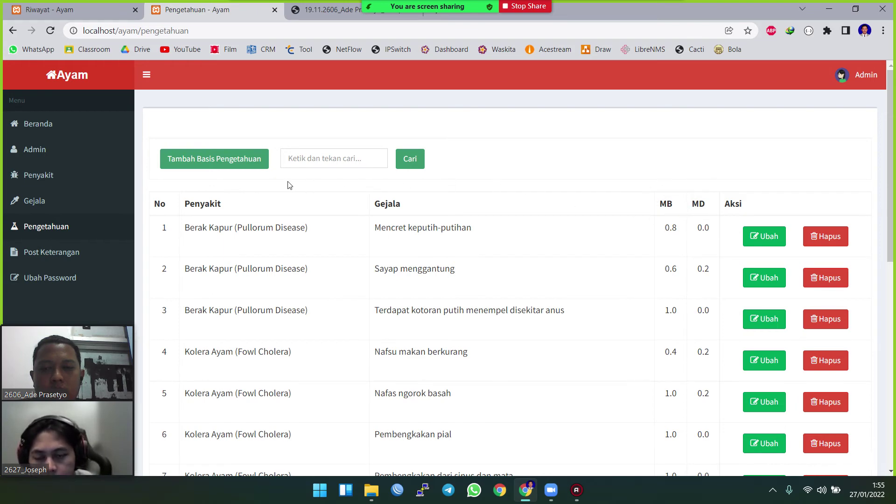
- Look over the Tambah Basis Pengetahuan form, cancel it, and open Post Keterangan
click(240, 163)
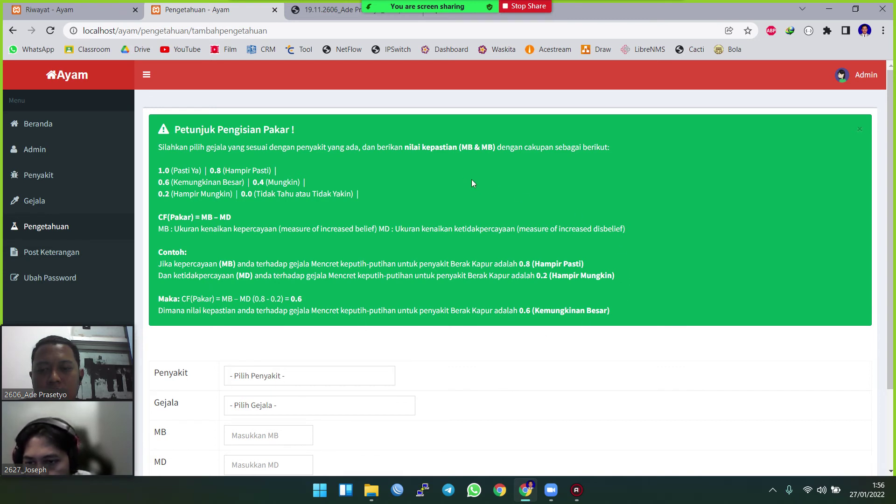
scroll(471, 182, down, 2)
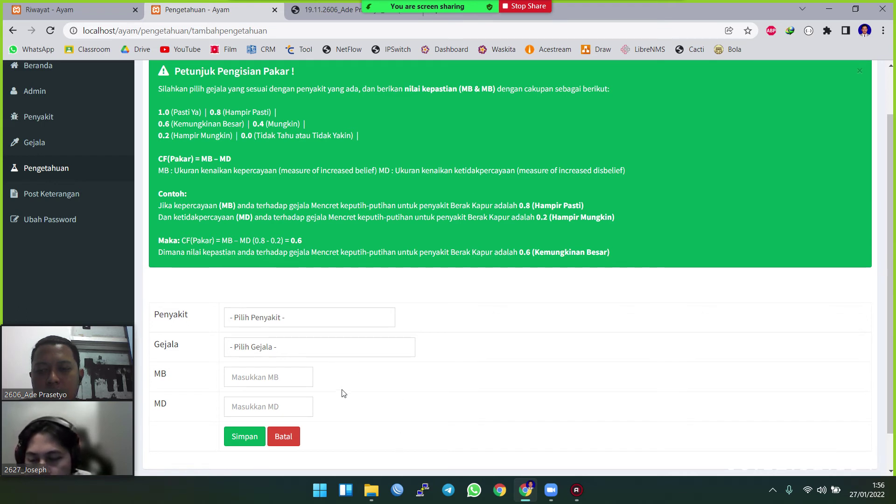
click(280, 437)
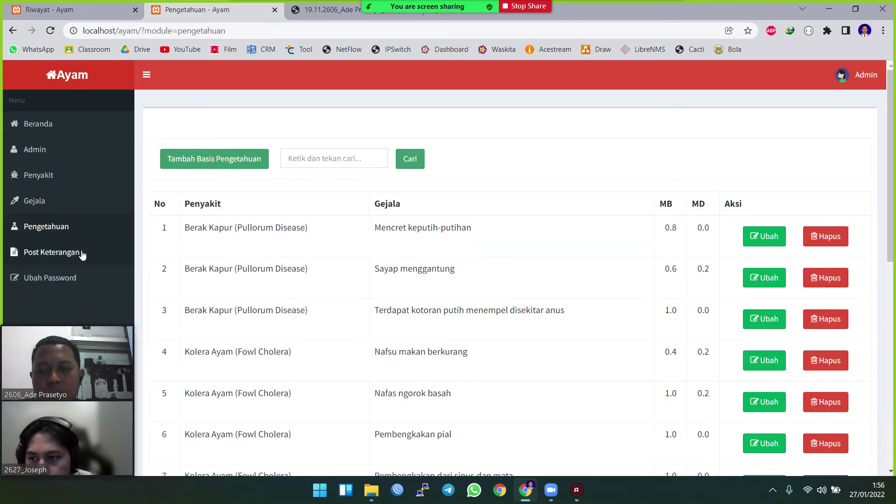
click(82, 254)
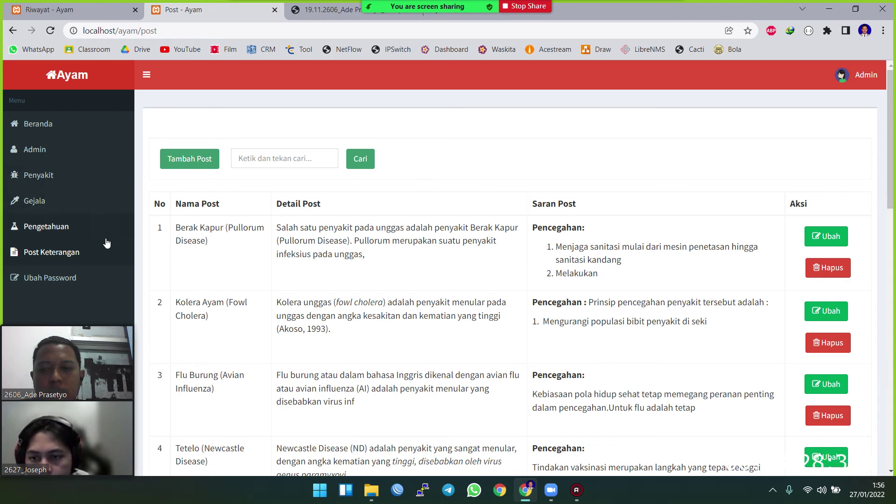
- Open the Ubah Password page with its old, new and confirm fields
click(89, 279)
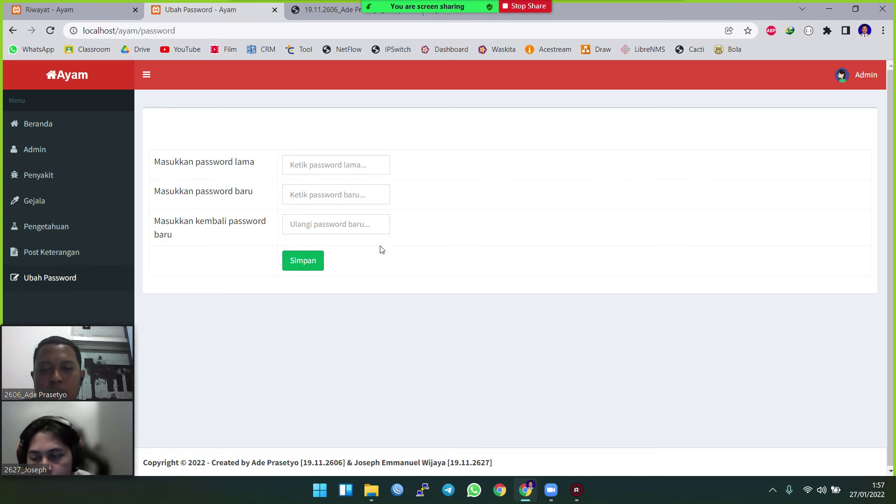
- Log out of the admin account and confirm with OK
click(860, 84)
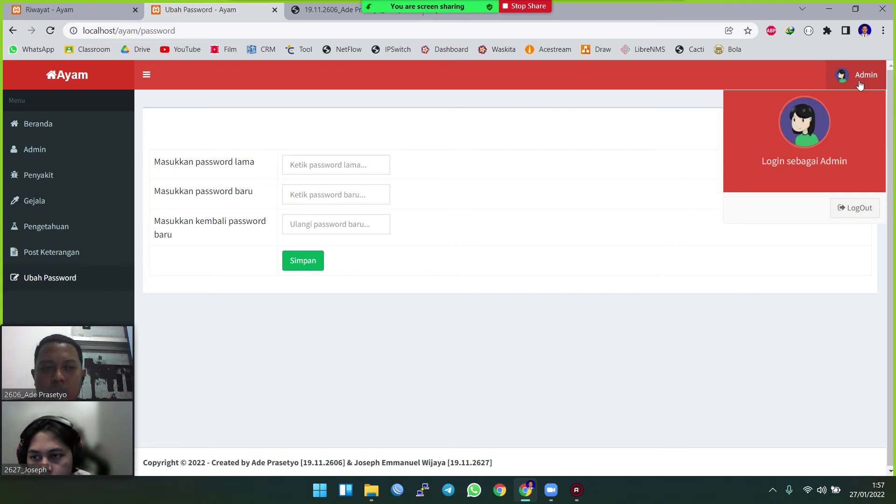
click(862, 211)
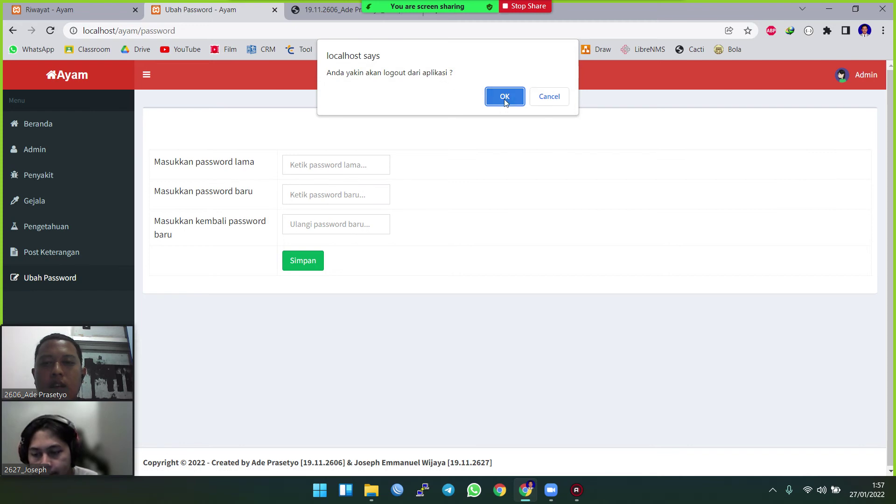
click(505, 96)
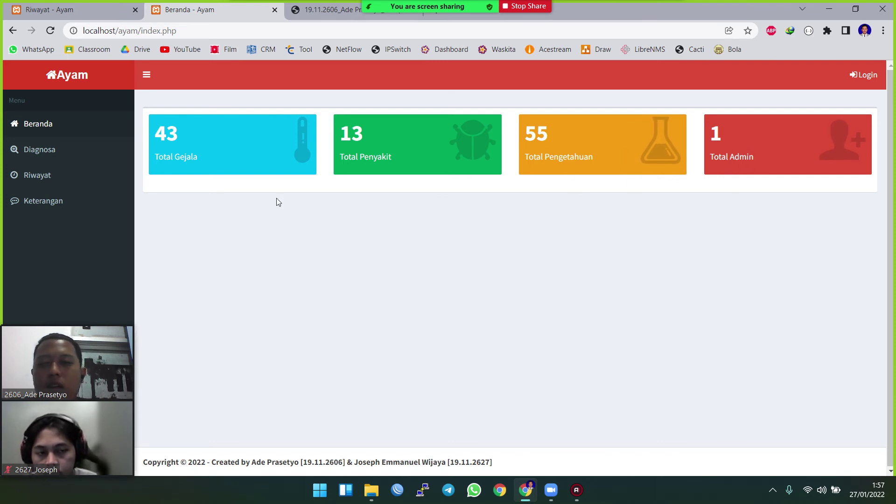
- Open the Diagnosa questionnaire and rate symptom G001 as Pasti ya
click(71, 154)
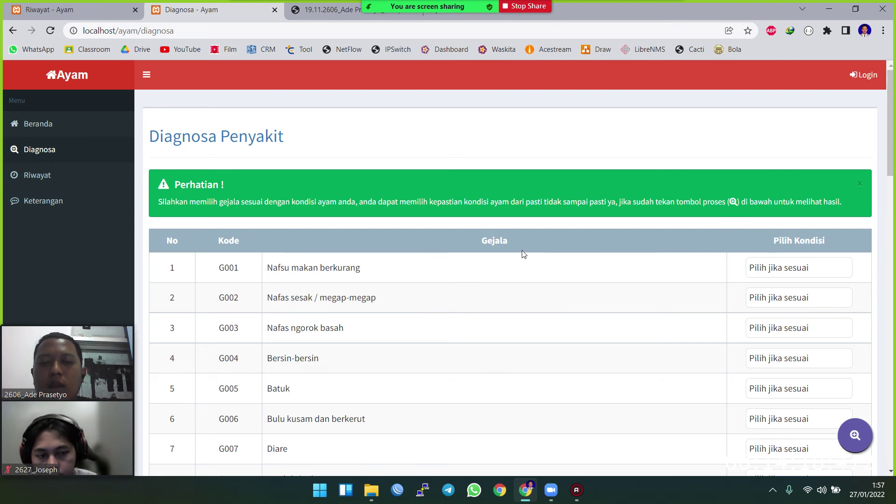
scroll(518, 273, down, 1)
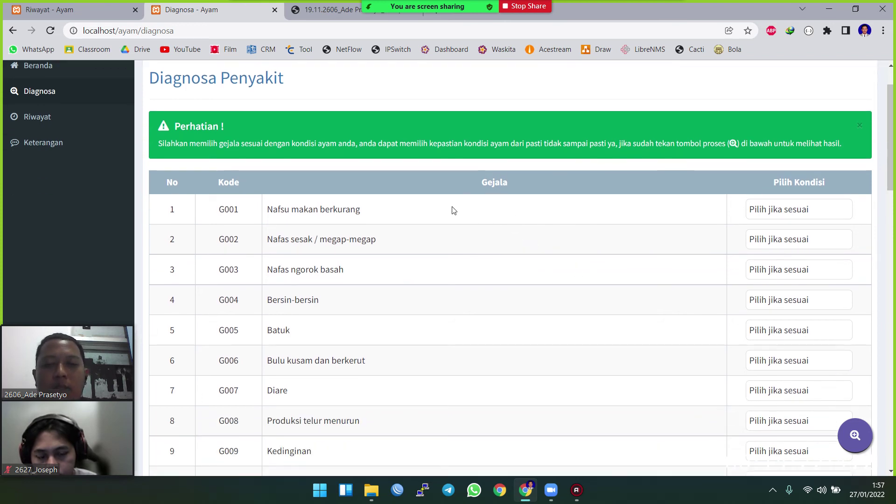
click(796, 213)
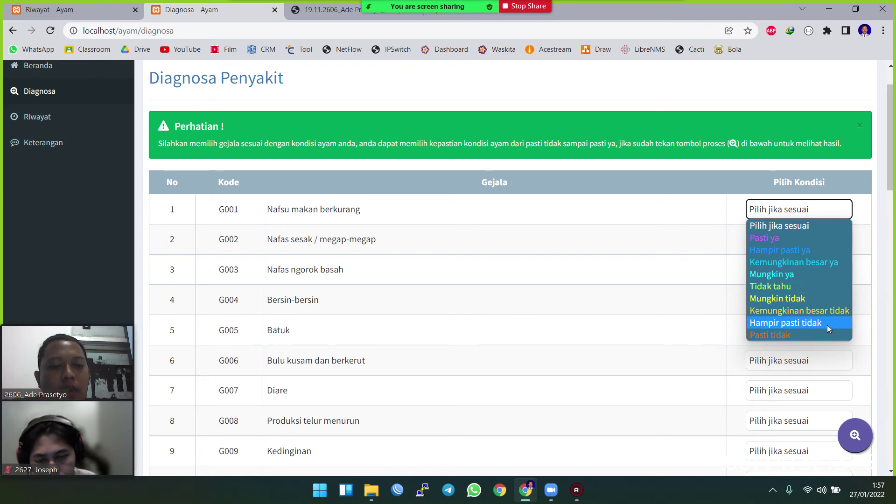
click(770, 240)
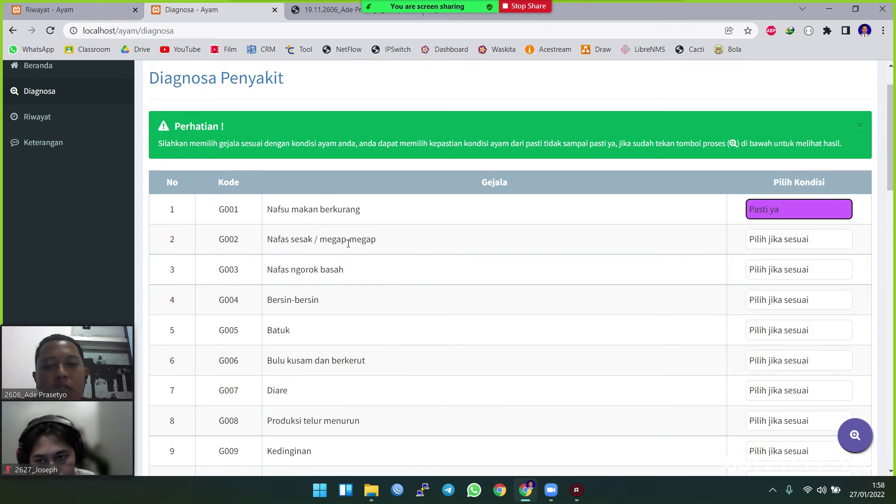
- Rate G002 as Hampir pasti ya and G003 as Kemungkinan besar ya
click(777, 240)
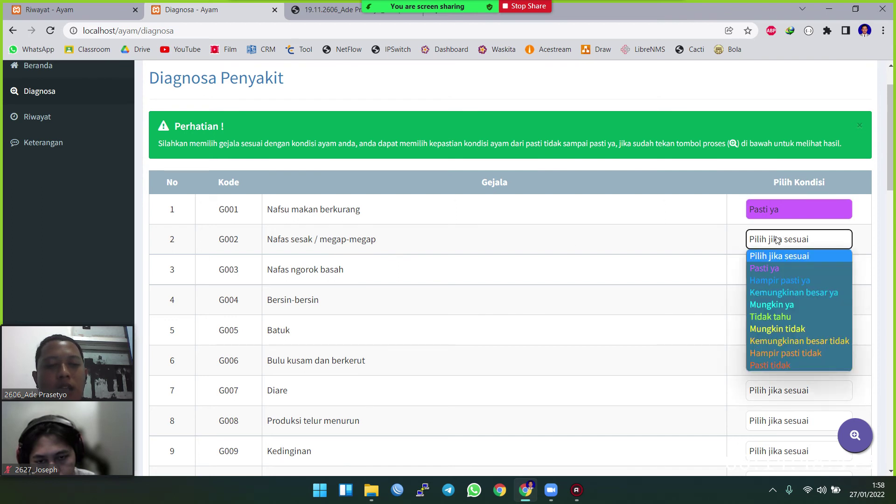
click(793, 281)
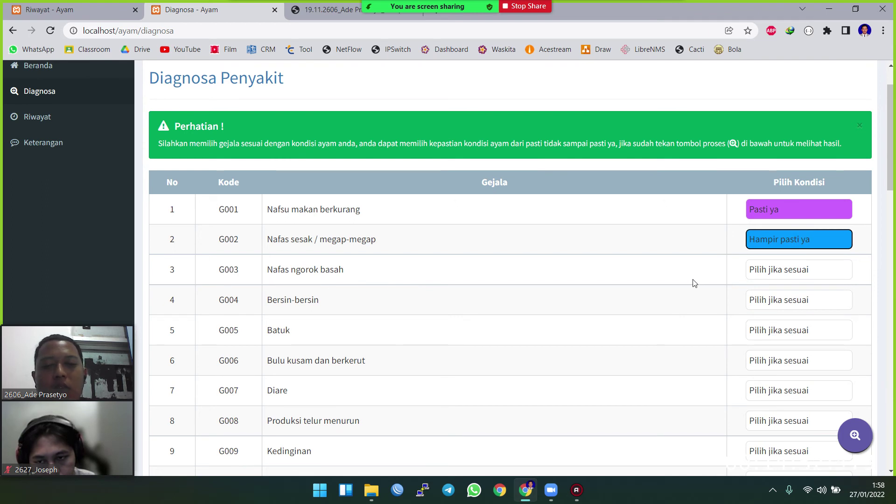
click(789, 276)
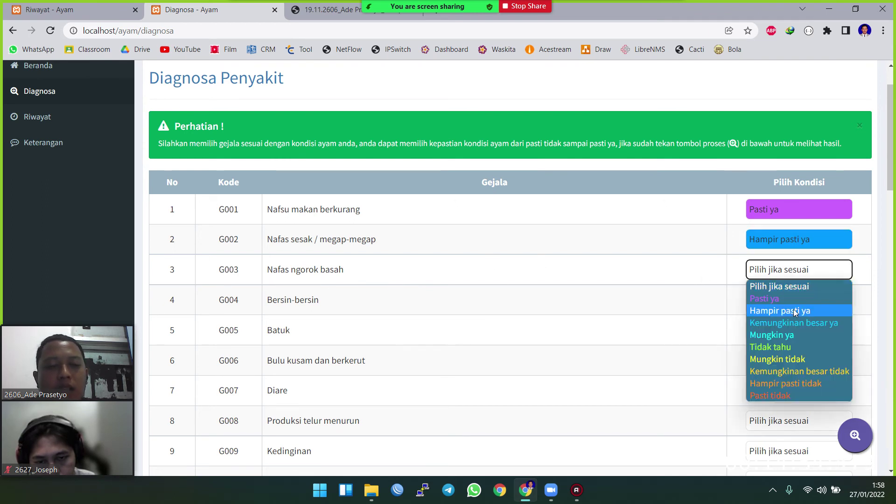
click(800, 324)
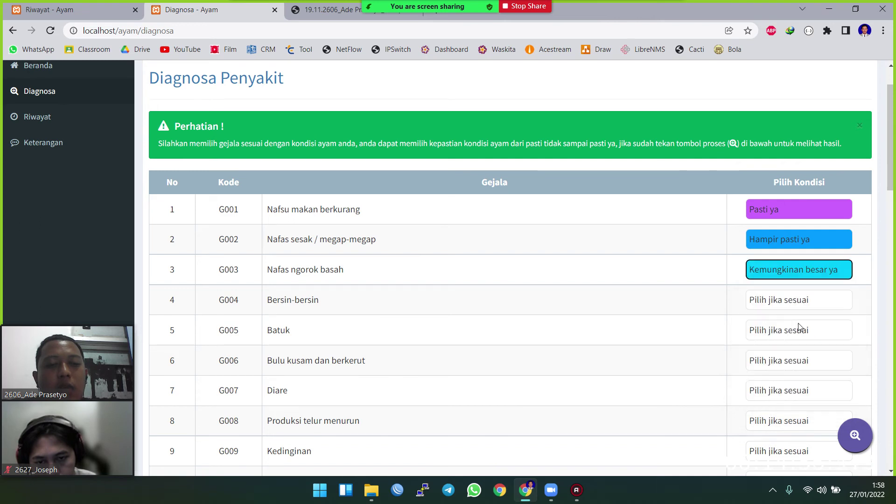
scroll(684, 282, down, 1)
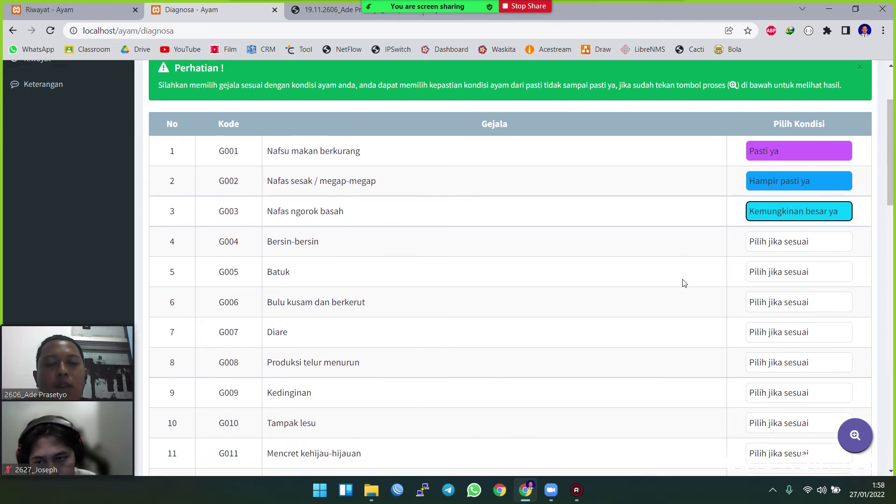
scroll(347, 229, down, 1)
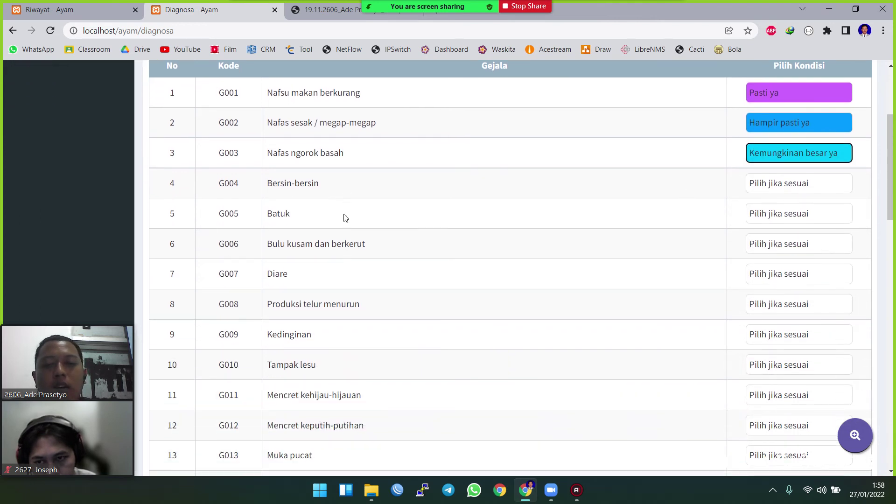
scroll(312, 328, down, 2)
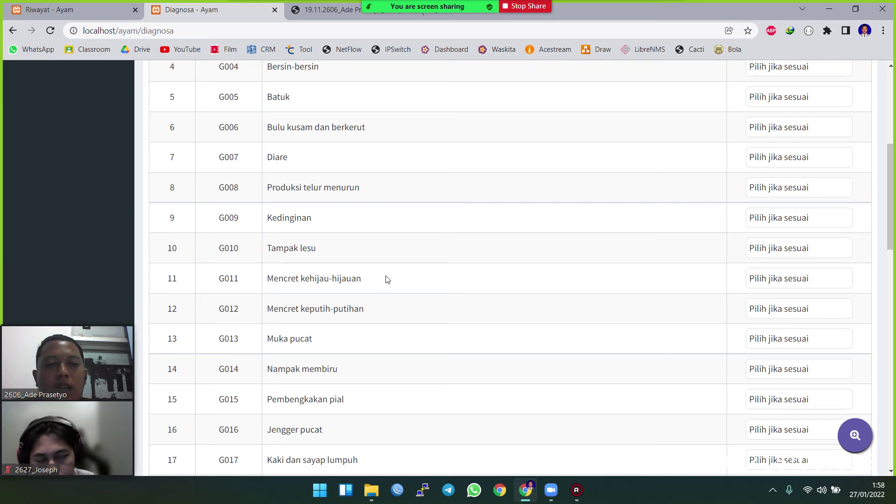
scroll(758, 220, up, 1)
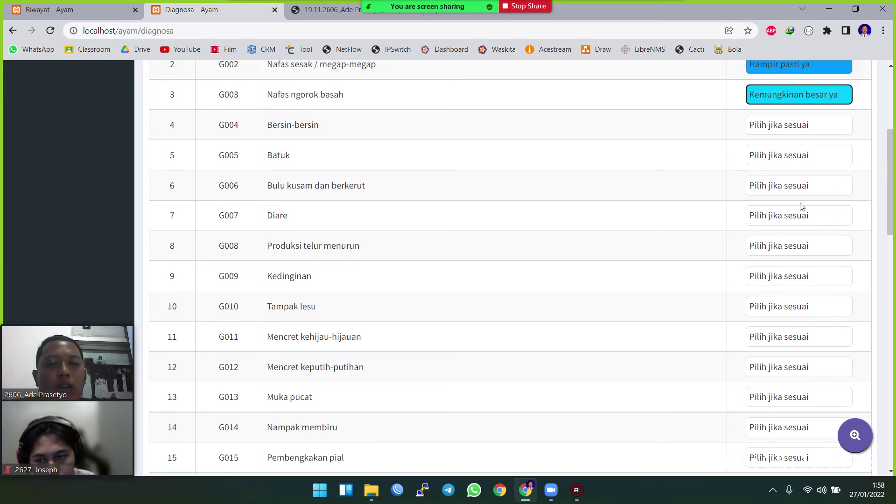
scroll(800, 206, up, 4)
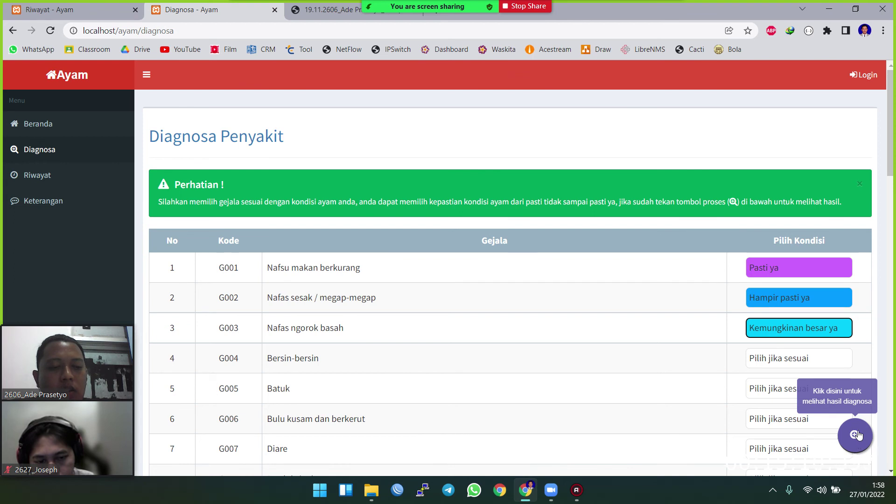
click(857, 435)
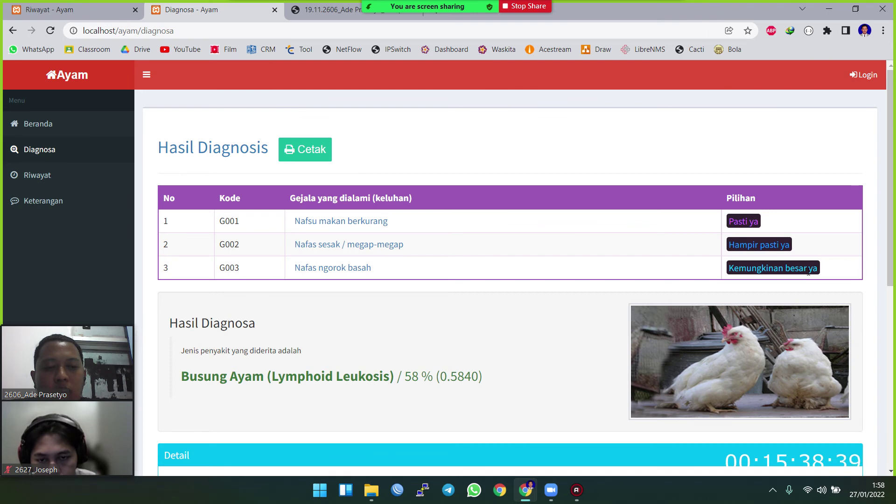
scroll(690, 254, down, 1)
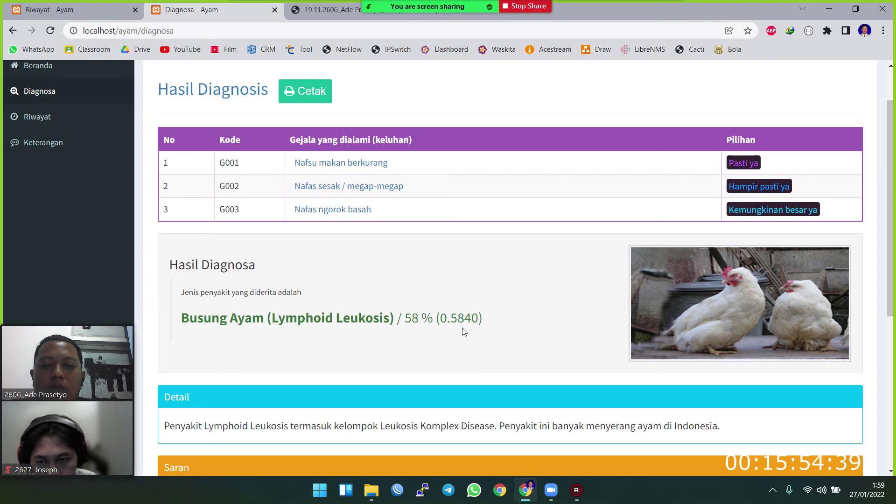
scroll(486, 290, down, 1)
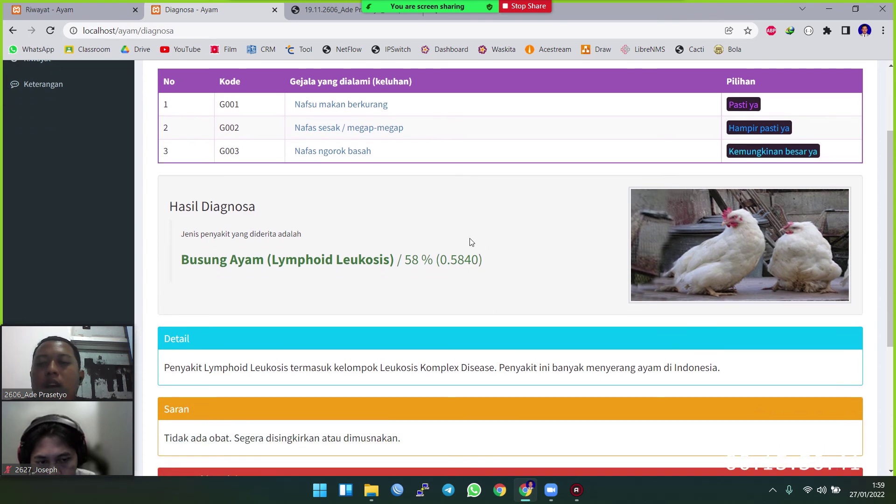
scroll(392, 231, down, 1)
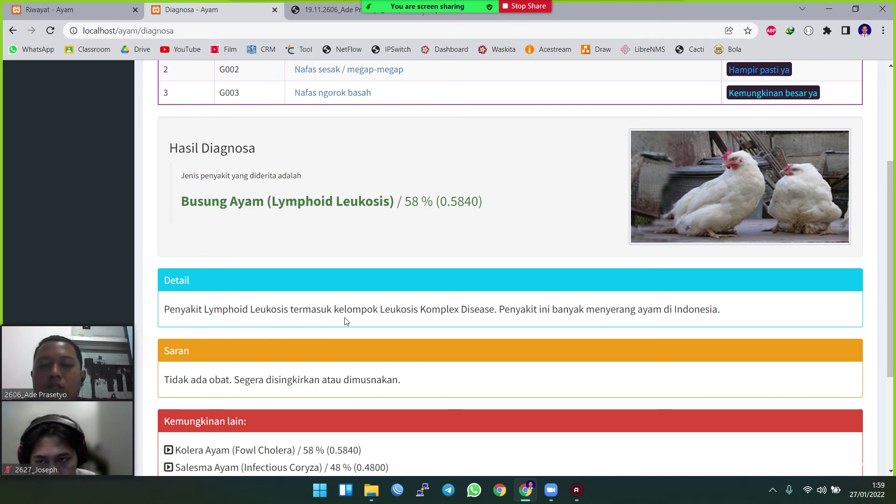
scroll(236, 274, down, 2)
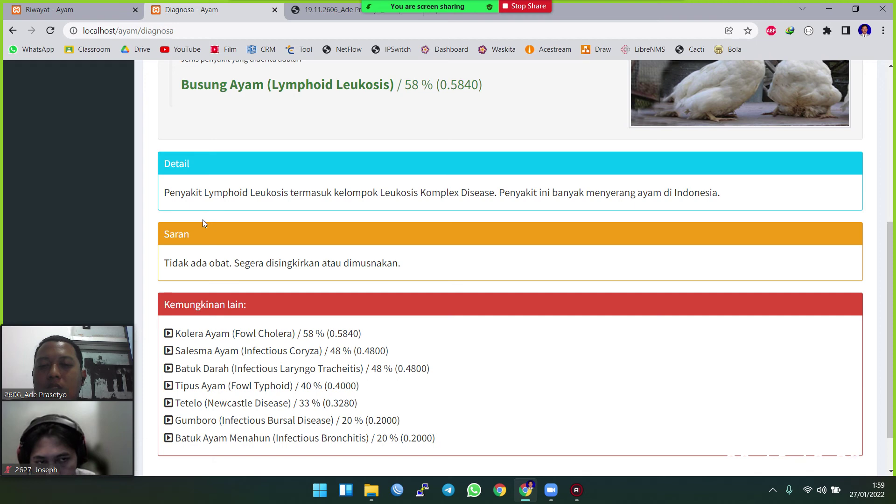
scroll(299, 216, down, 2)
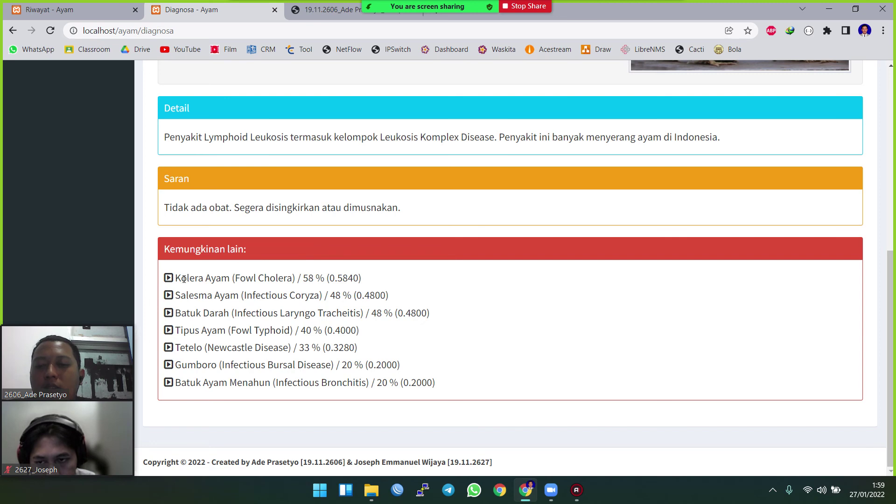
scroll(237, 295, up, 4)
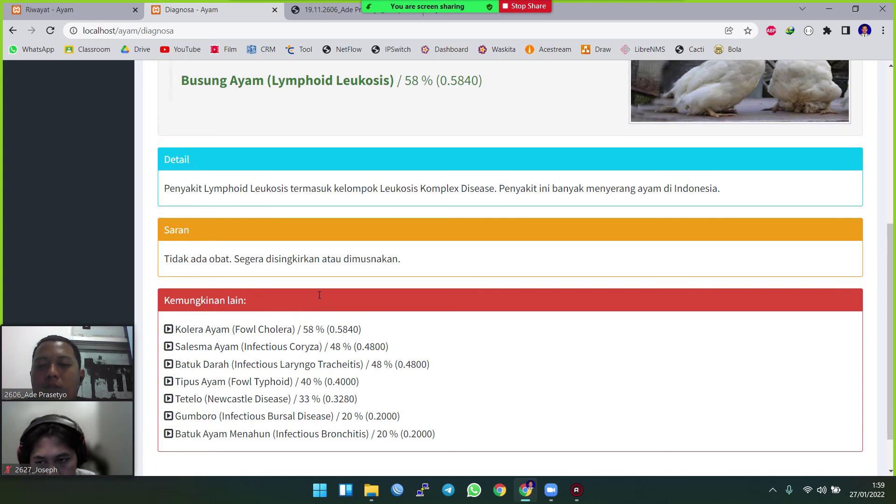
scroll(483, 282, up, 3)
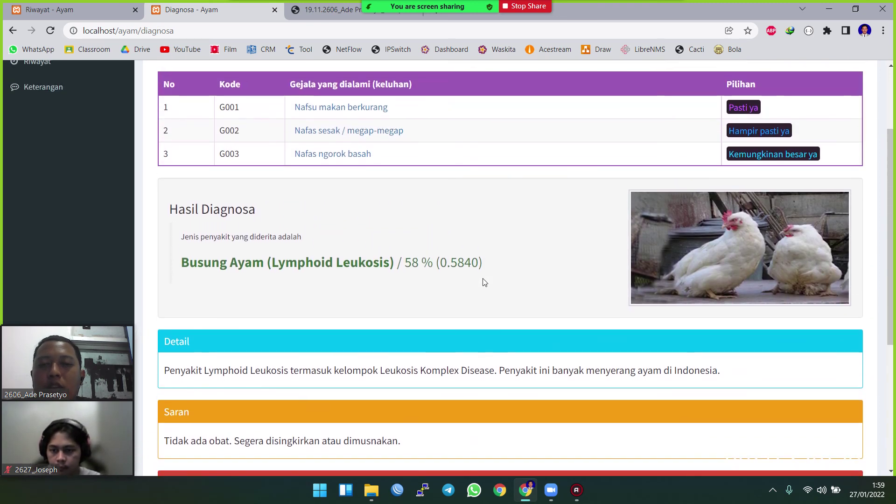
scroll(347, 326, down, 5)
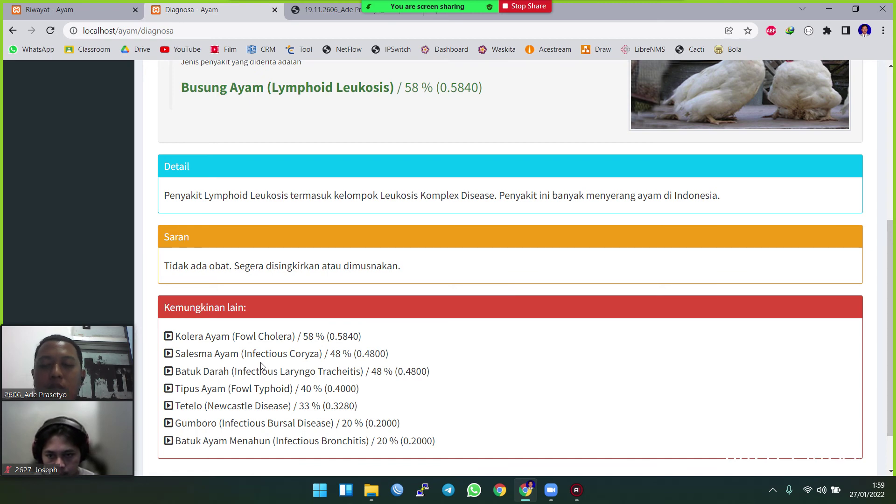
scroll(320, 349, up, 6)
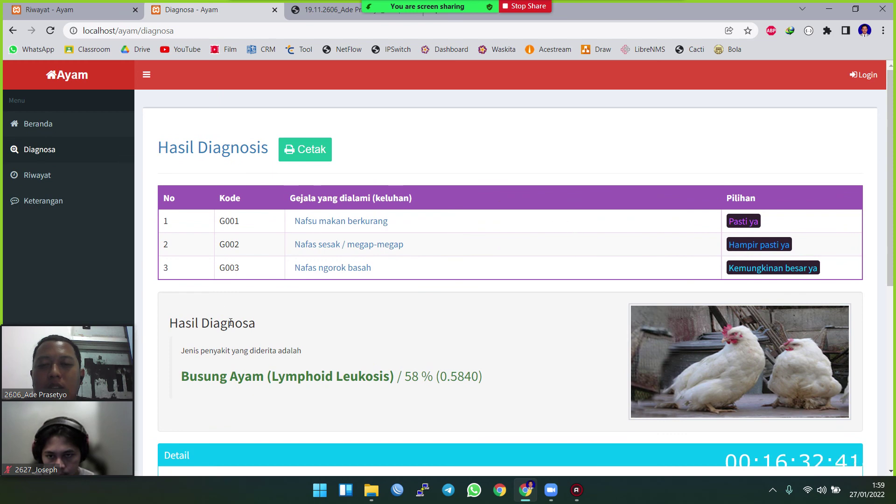
scroll(224, 300, down, 3)
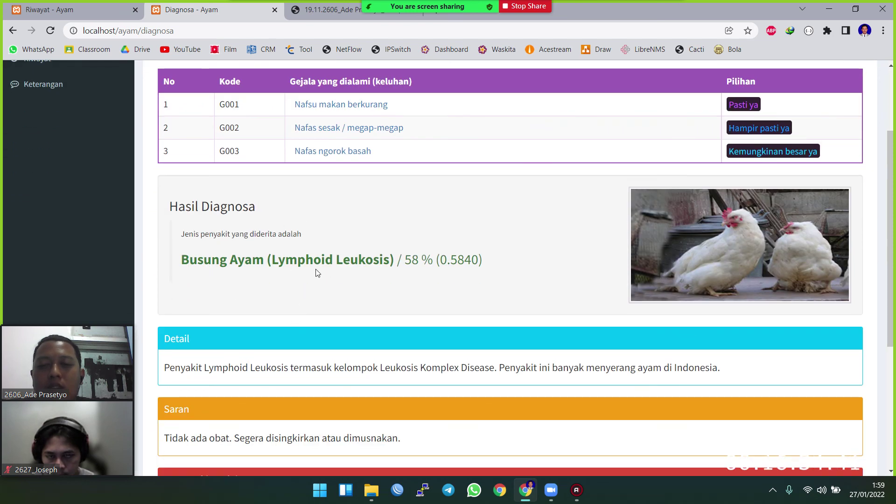
scroll(229, 283, up, 3)
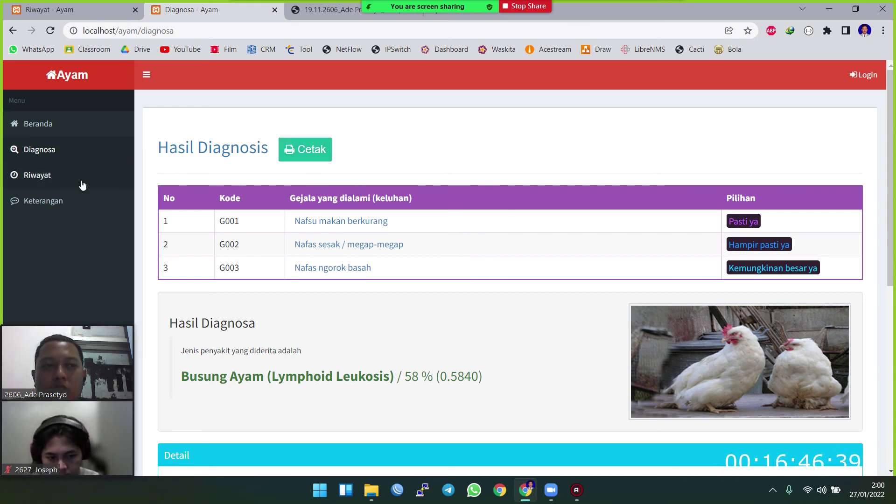
- Review the Riwayat consultation table with CF values and the disease pie chart legend
click(59, 176)
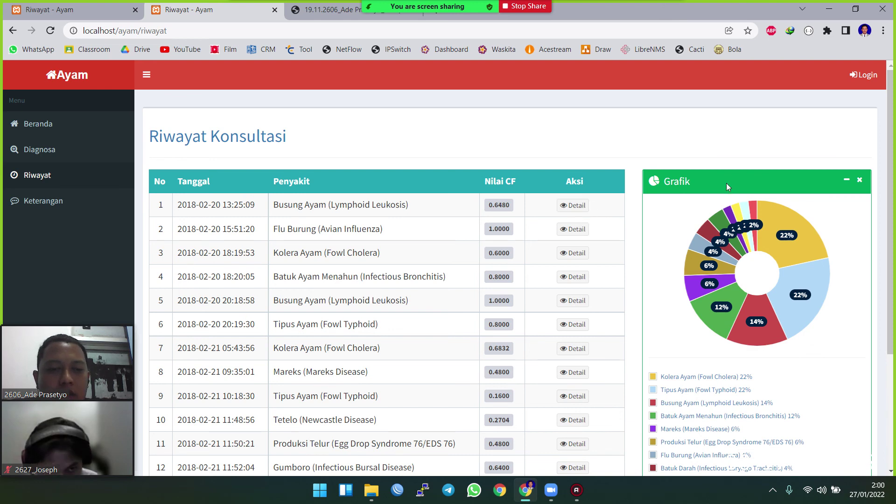
scroll(714, 259, down, 3)
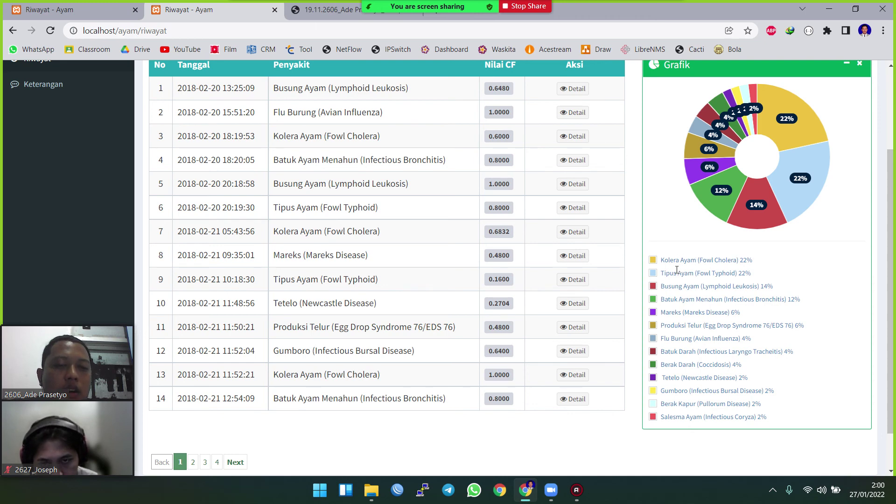
drag(685, 262, 759, 277)
scroll(638, 208, up, 3)
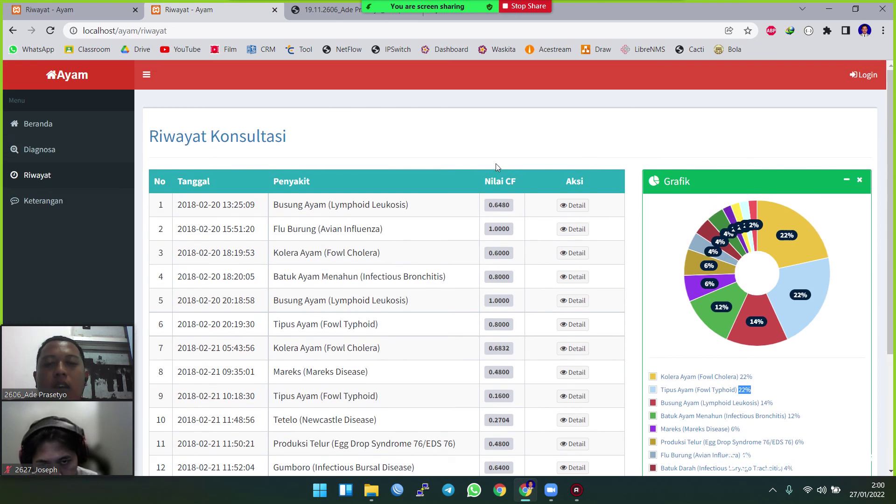
- Review the first consultation's five symptoms and Busung Ayam (Lymphoid Leukosis) 0.6480 result, then go to Keterangan
click(580, 205)
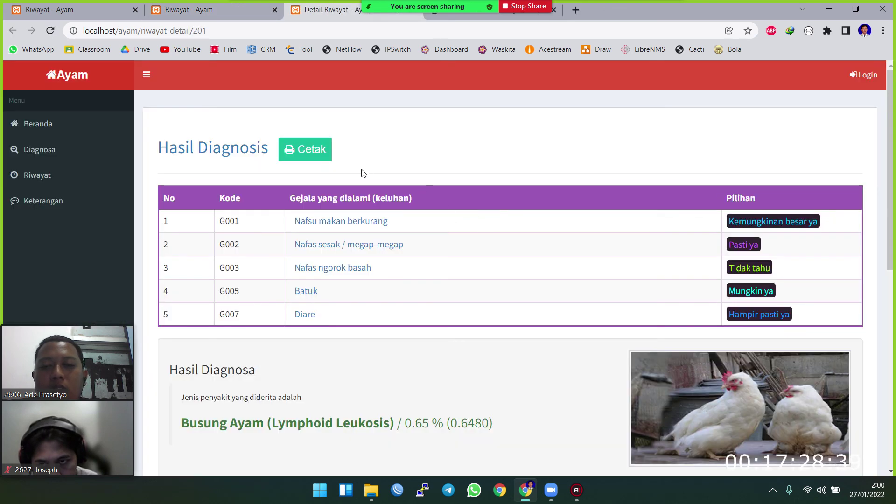
scroll(362, 172, down, 2)
scroll(364, 175, up, 1)
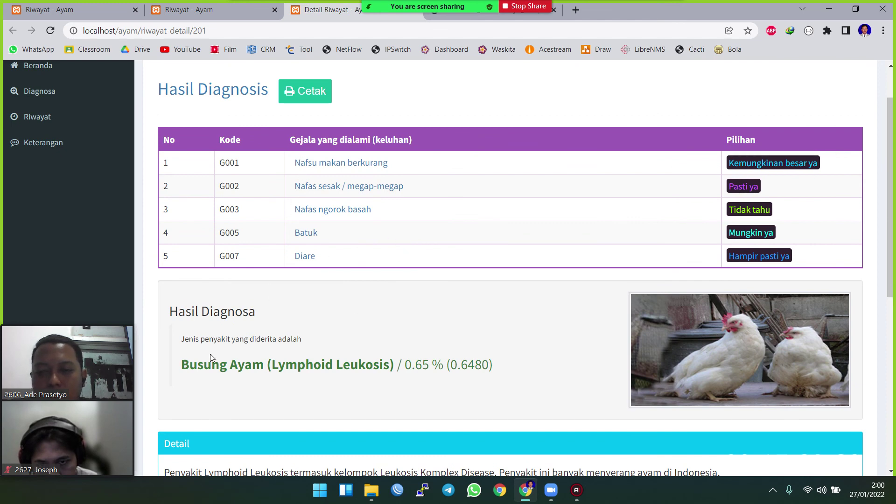
scroll(228, 339, down, 1)
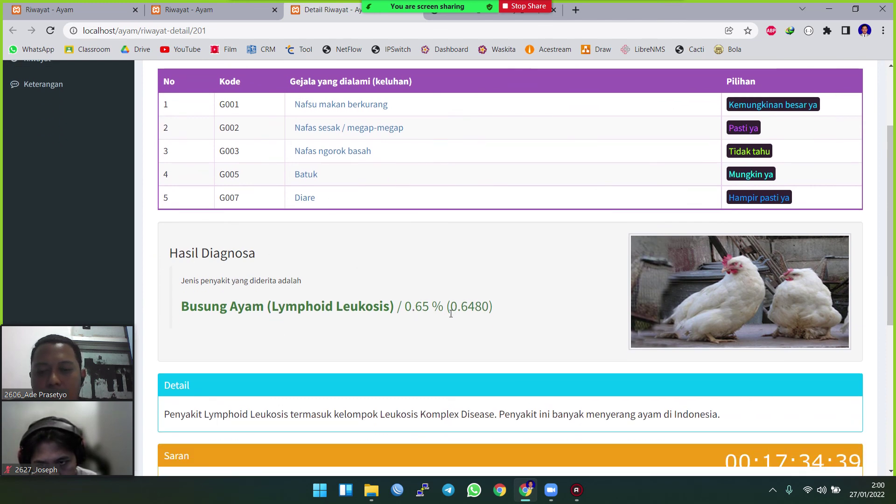
scroll(432, 333, up, 2)
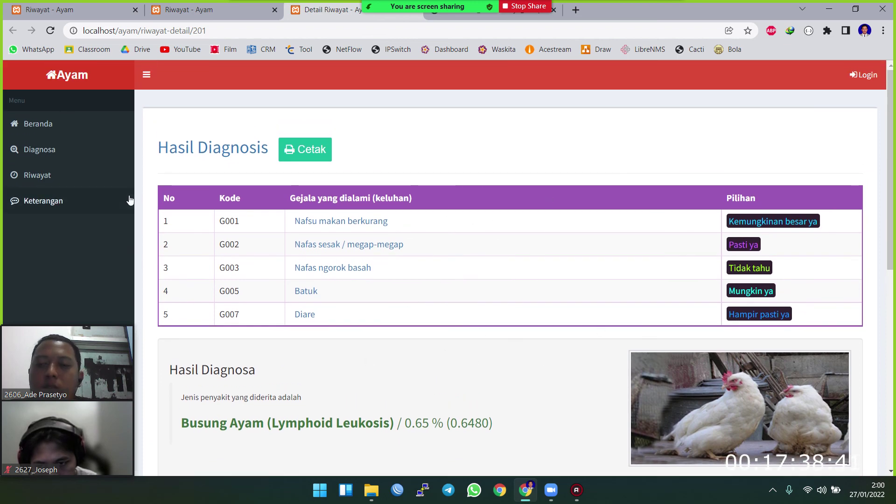
click(74, 201)
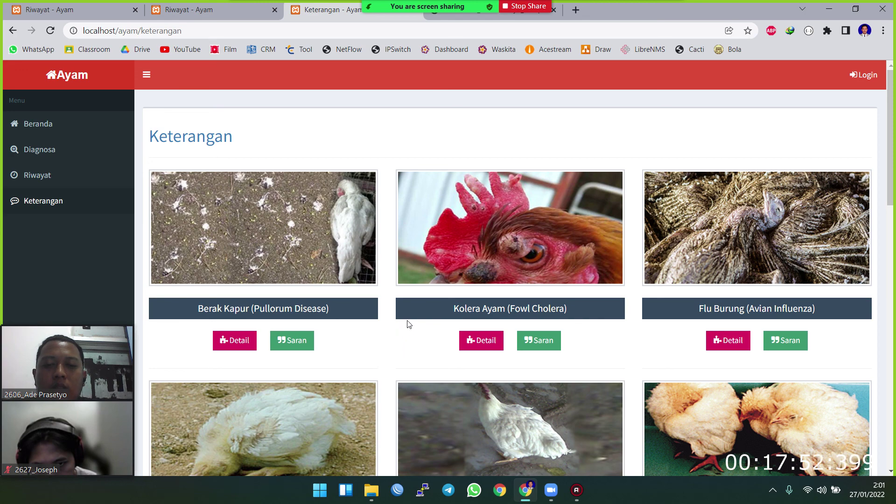
- Scroll the disease cards down to Produksi Telur and open its full description
scroll(397, 317, down, 1)
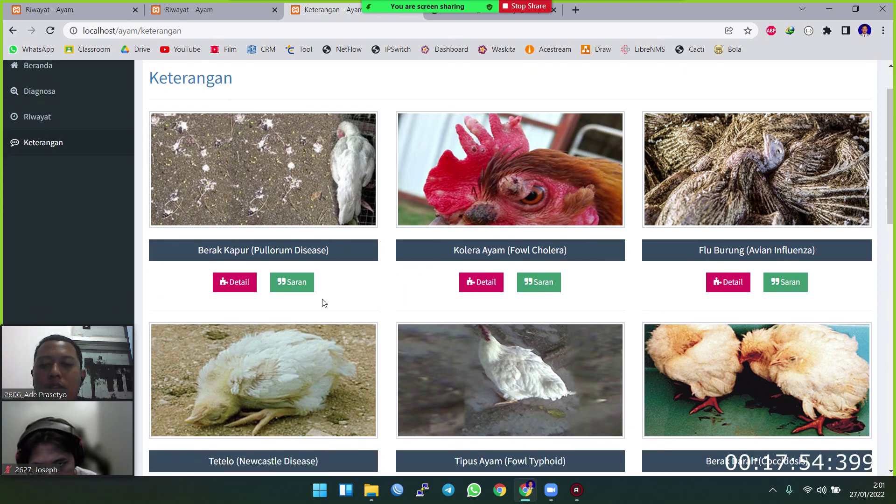
scroll(493, 252, down, 10)
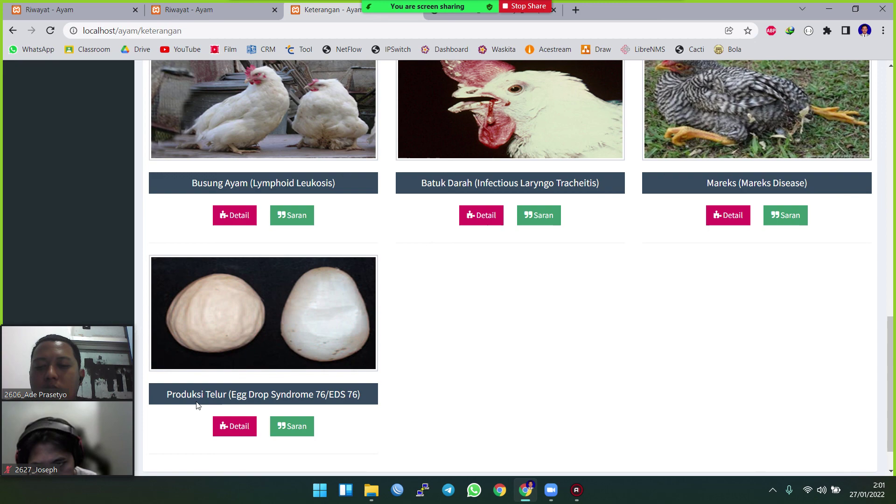
click(226, 425)
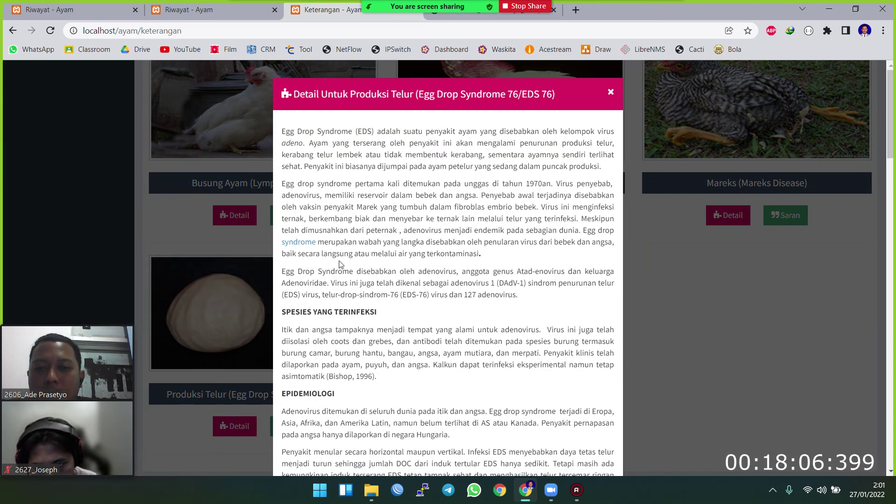
- Read through the Egg Drop Syndrome 76 (EDS 76) cause, species and epidemiology description
scroll(336, 215, down, 1)
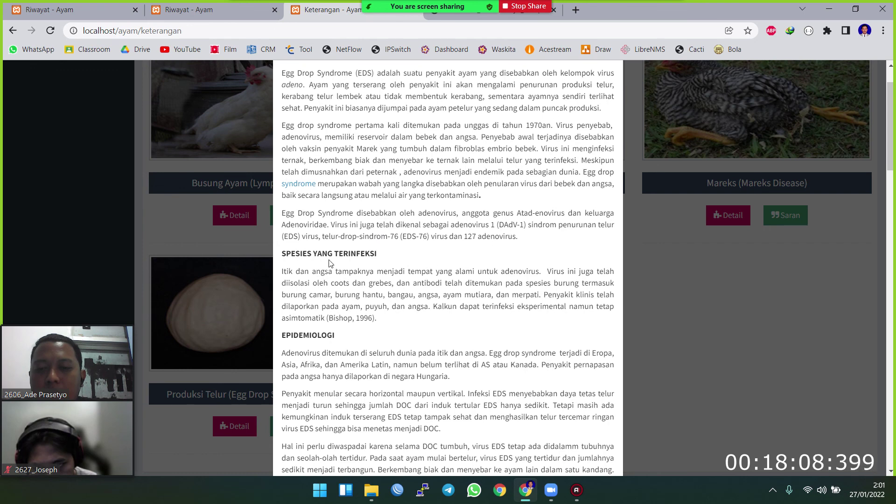
scroll(376, 269, down, 1)
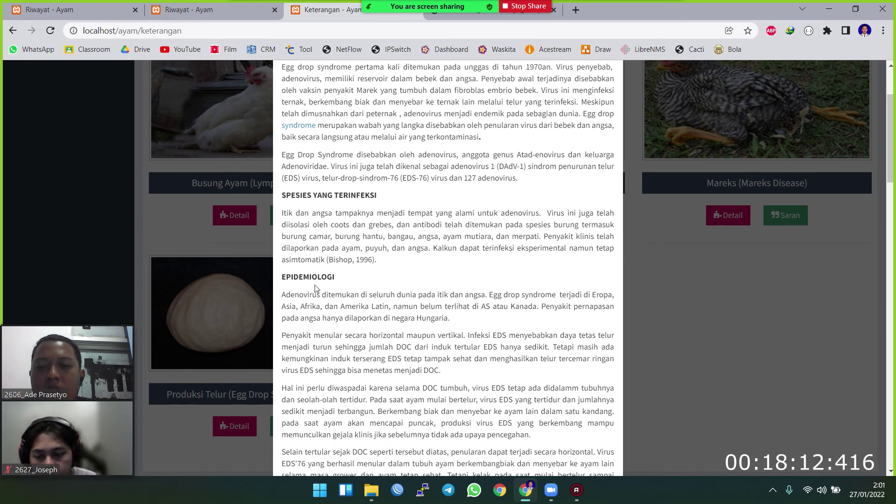
scroll(336, 279, up, 2)
scroll(364, 283, down, 1)
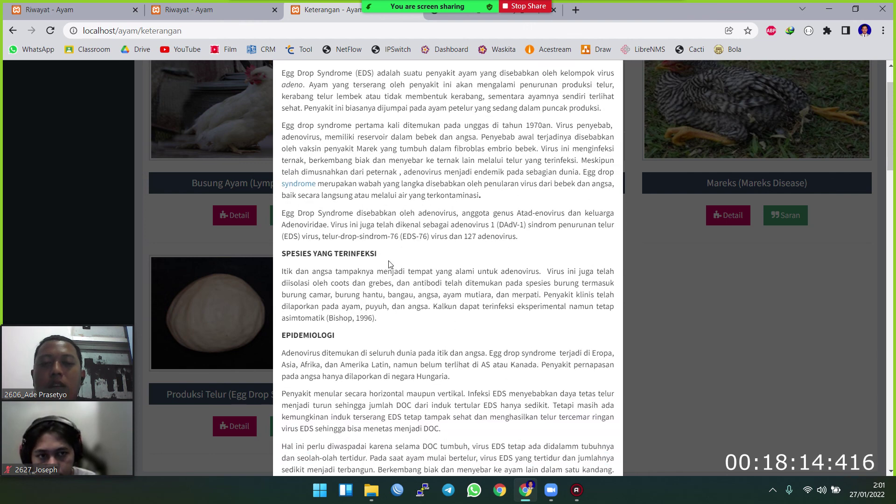
scroll(401, 287, up, 1)
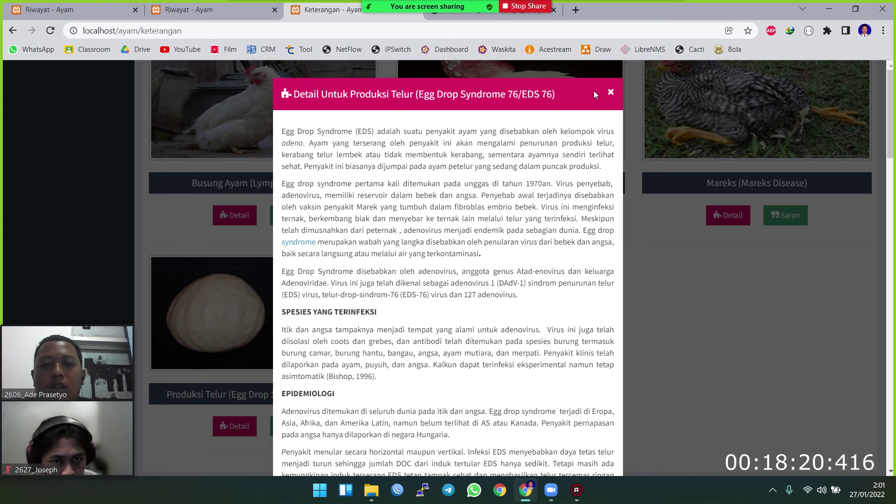
- Close the description and bring up the Produksi Telur treatment and prevention advice
click(609, 93)
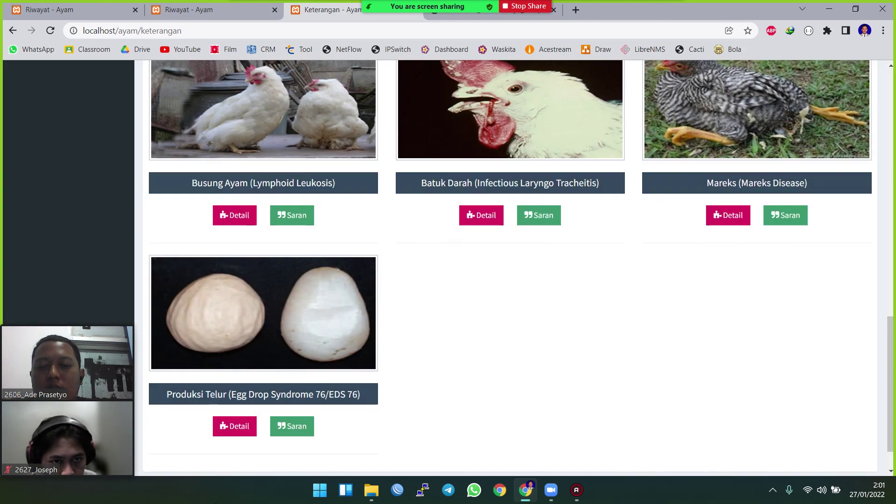
click(297, 426)
click(297, 426)
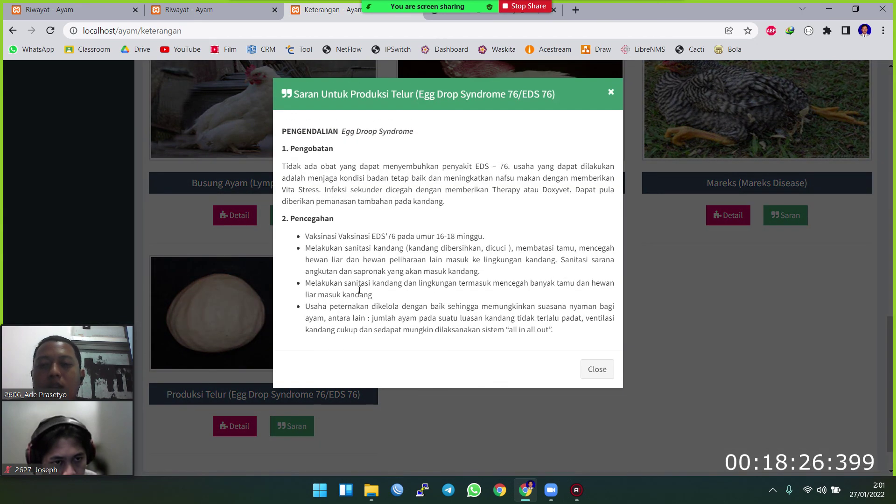